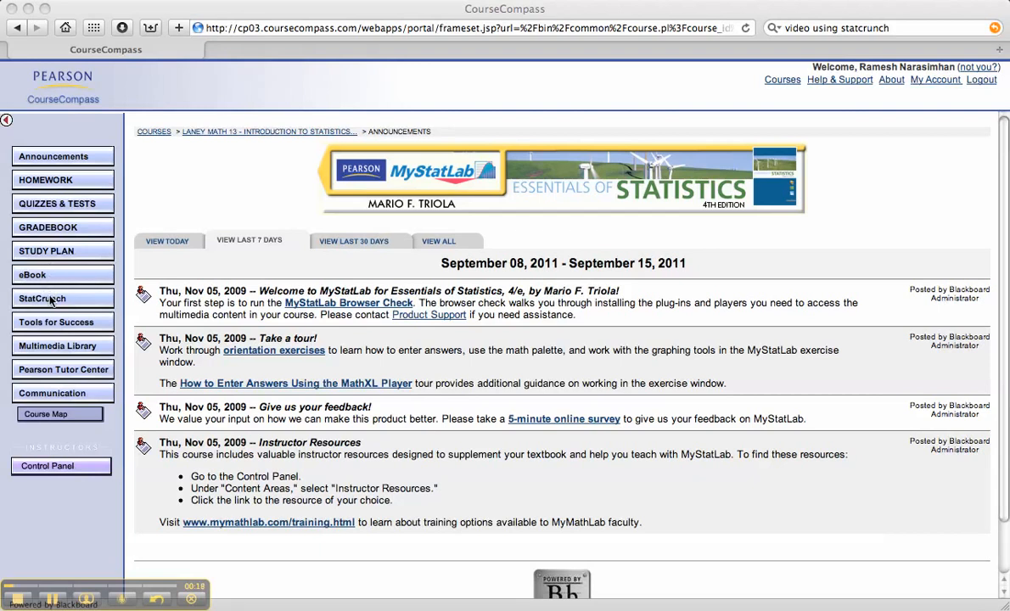
Open StatCrunch from the course page and allow its applet to run.
click(51, 301)
click(51, 300)
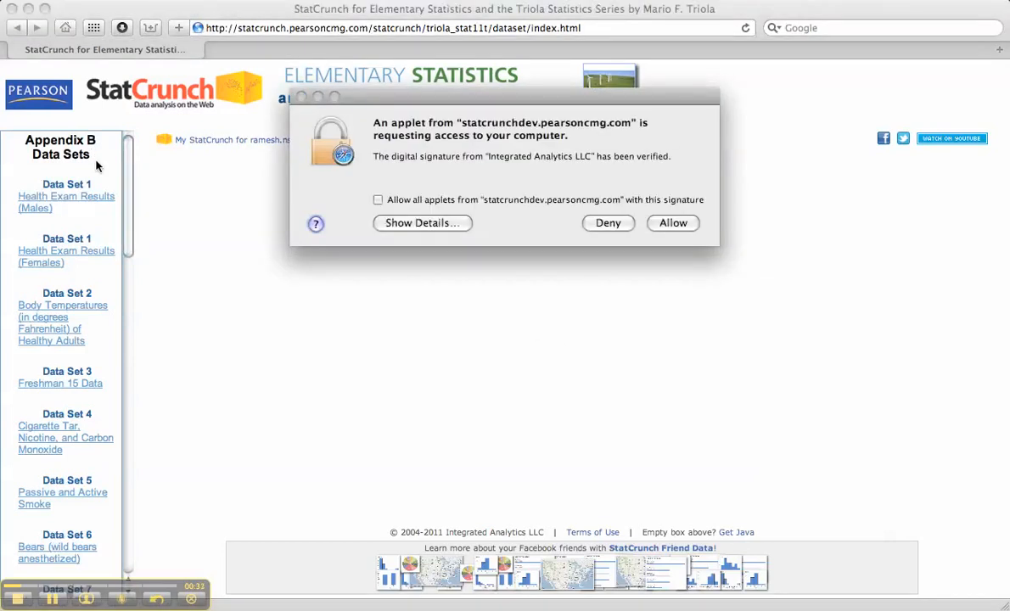
click(671, 224)
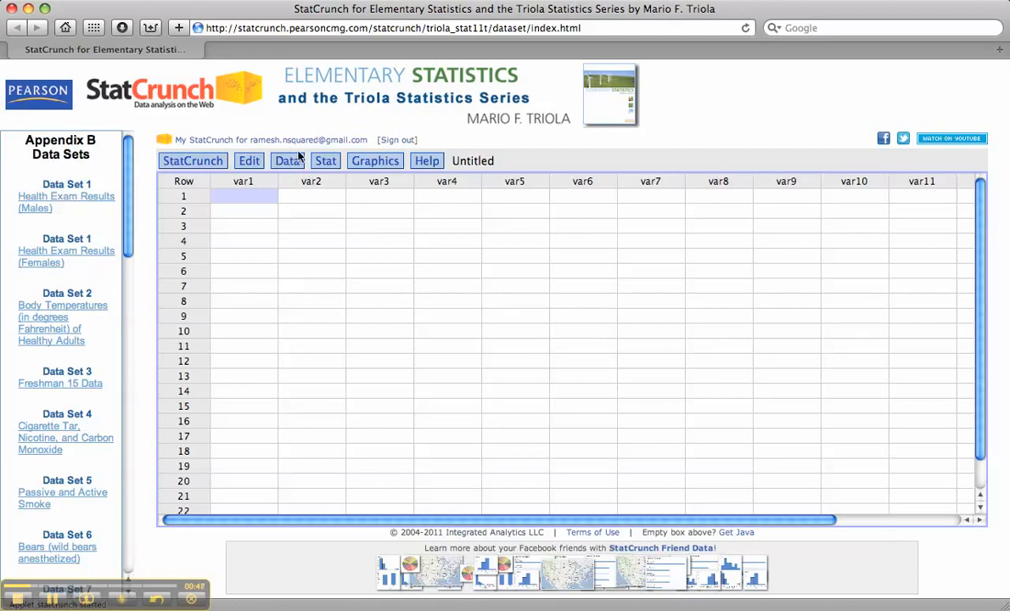
Load Data Set 2, Body Temperatures of Healthy Adults, and allow all applets with this signature.
click(55, 329)
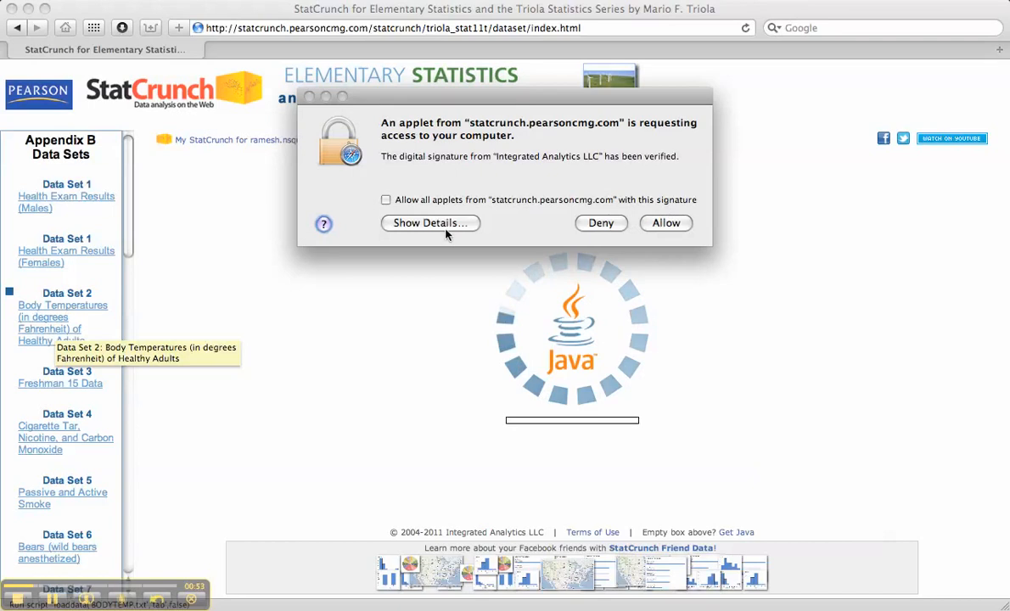
click(386, 199)
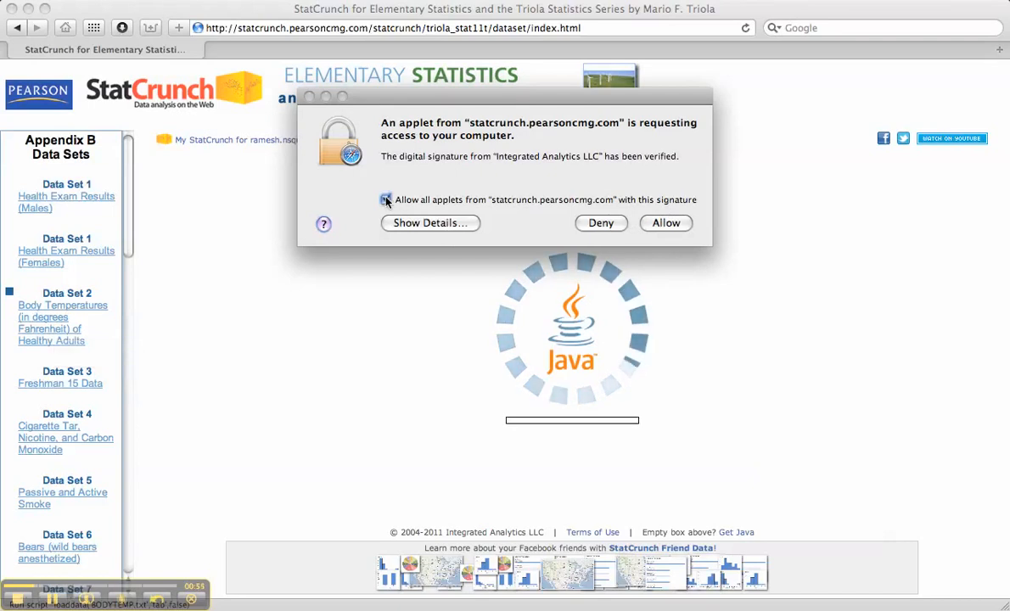
click(666, 223)
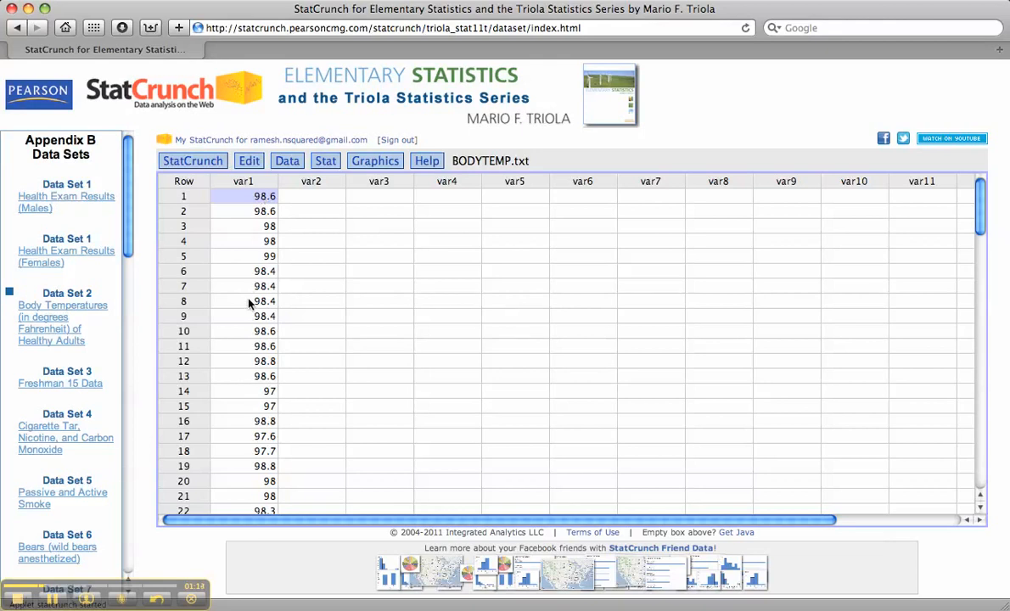
Calculate column summary statistics for var1, keeping the default statistics from n through Q3.
click(323, 167)
mouse_move(330, 177)
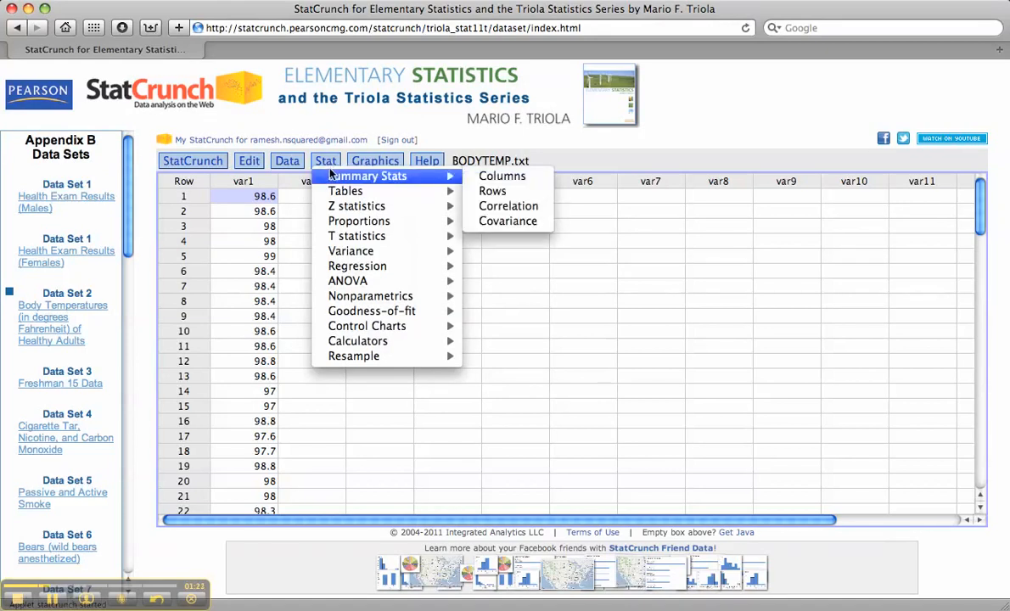
click(495, 178)
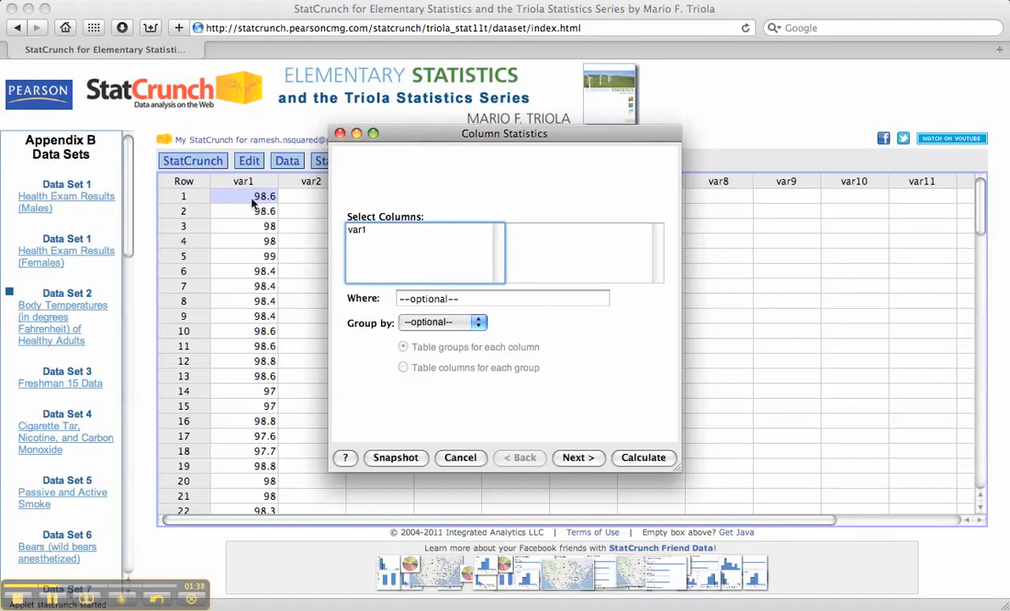
click(359, 231)
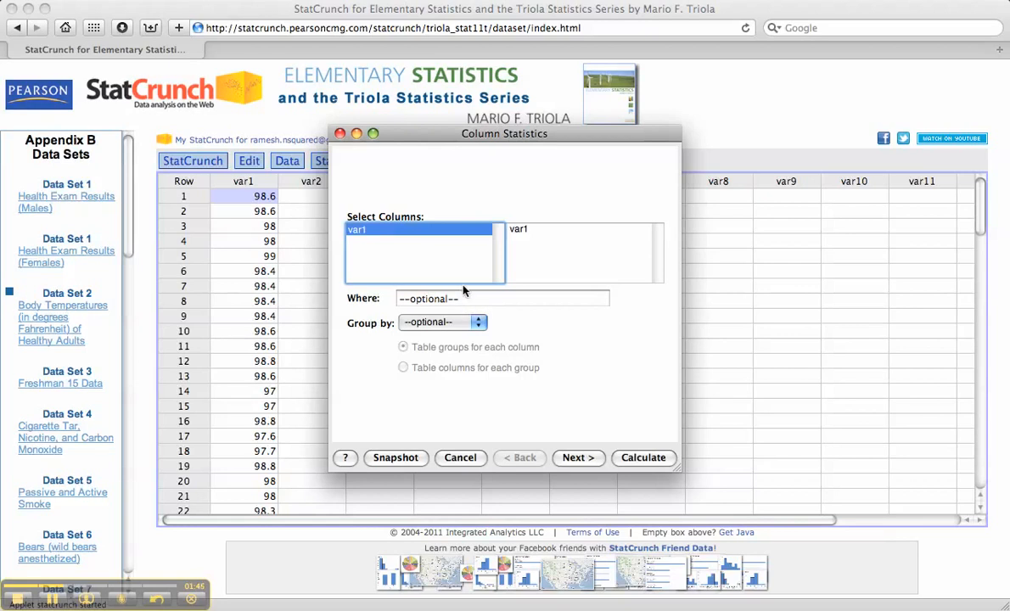
click(576, 457)
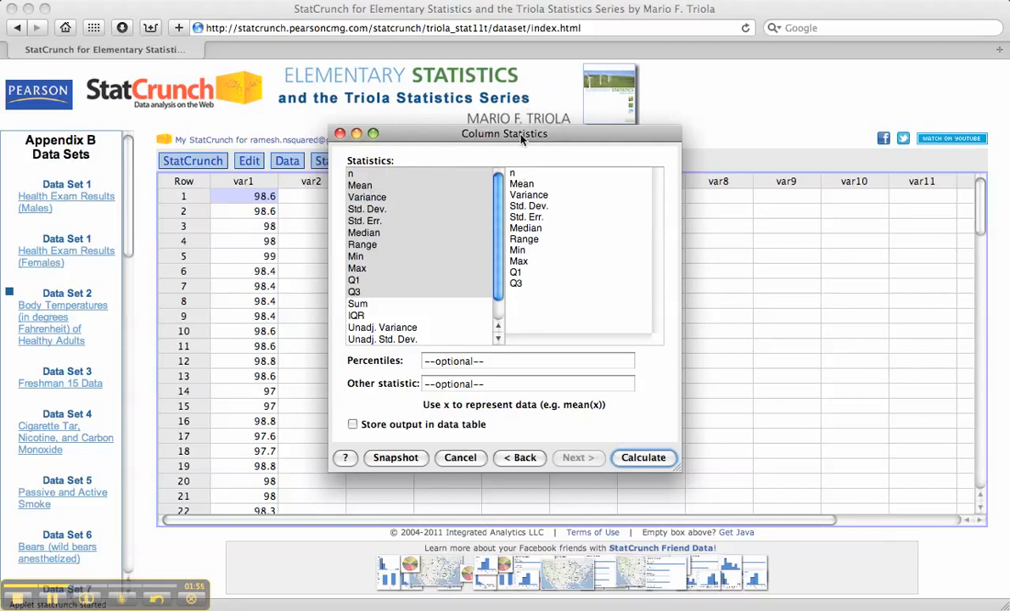
drag(520, 174, 509, 174)
click(523, 185)
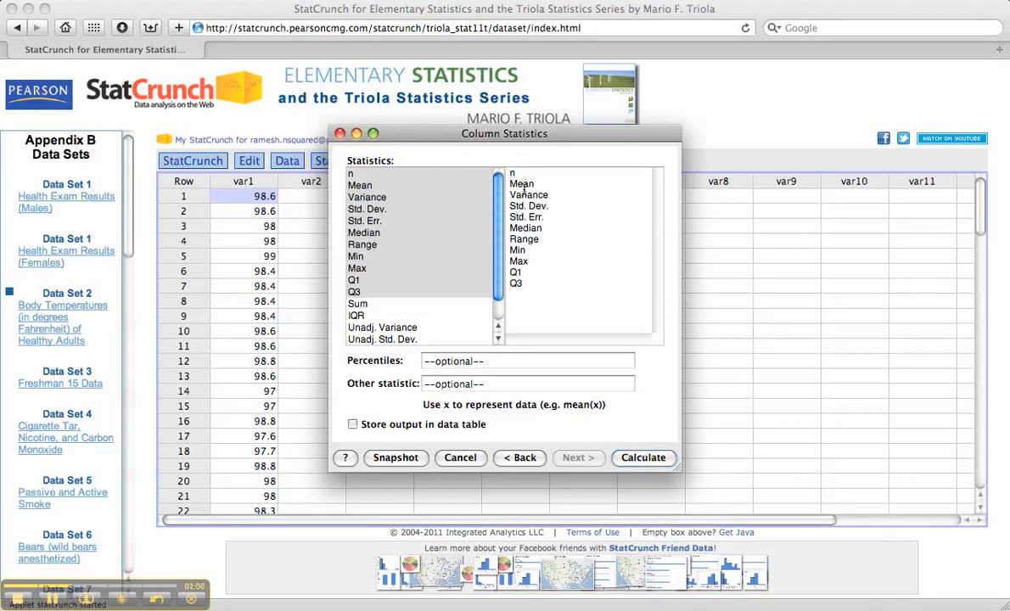
drag(547, 219, 509, 217)
click(528, 235)
scroll(499, 282, down, 2)
scroll(500, 226, up, 2)
click(649, 460)
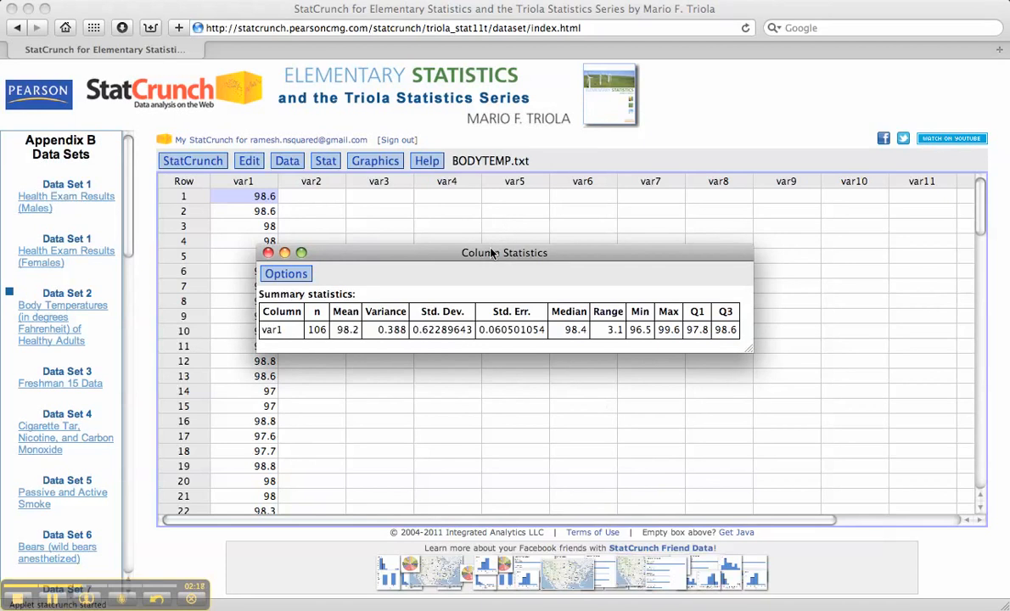
Enlarge the Column Statistics result window and move it so the var1 data column is uncovered.
drag(491, 252, 475, 212)
drag(734, 311, 807, 374)
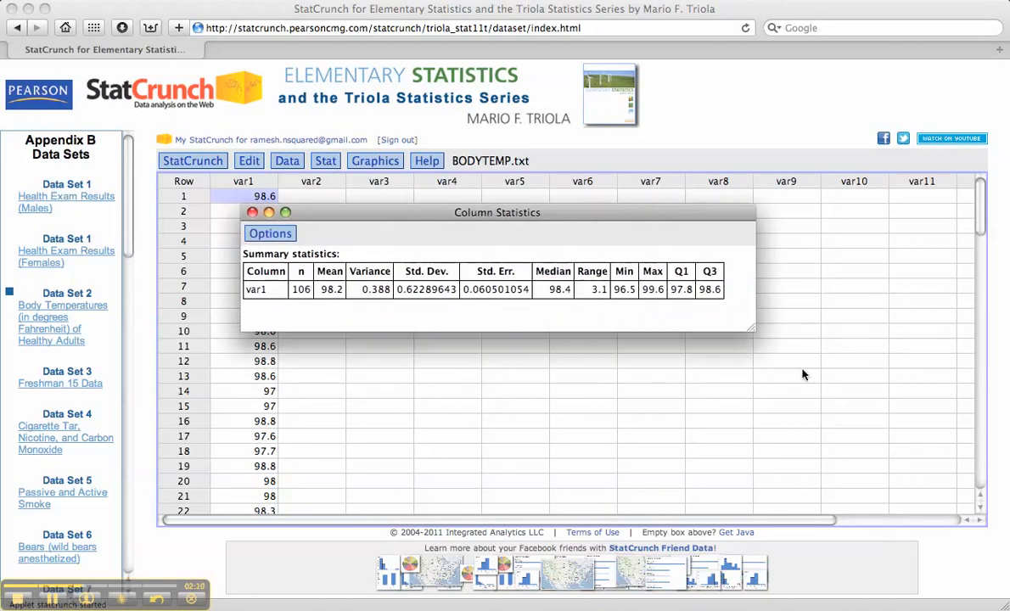
drag(682, 210, 752, 196)
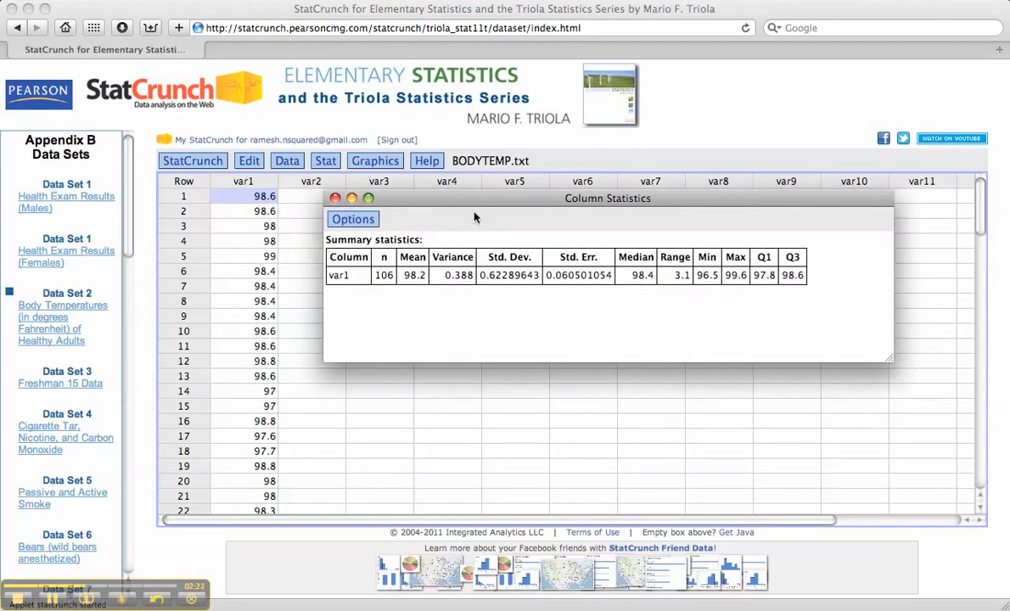
Look through the var1 data down to its last row and review the Column Statistics result's output options.
click(252, 199)
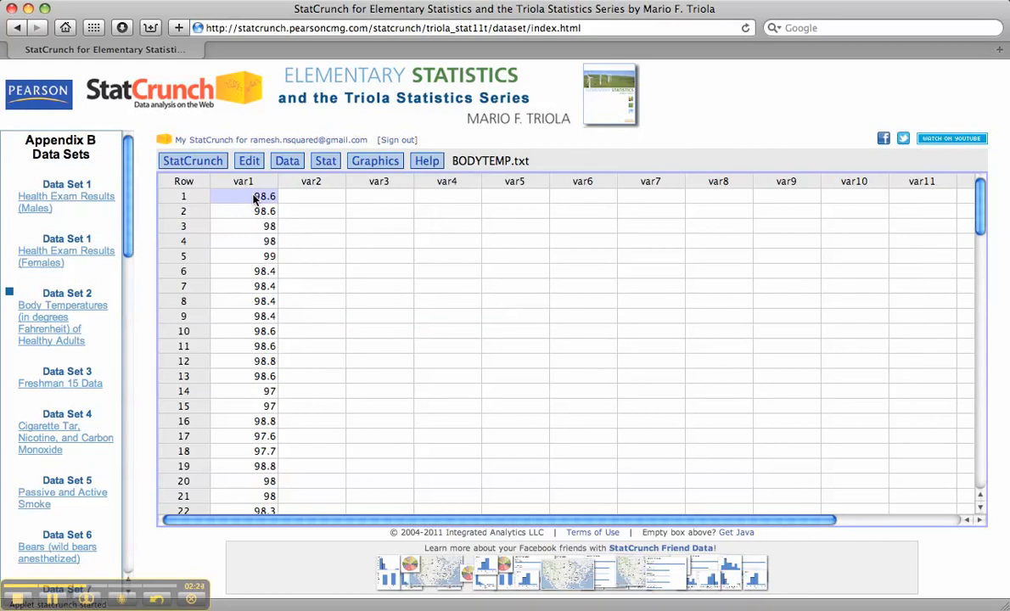
drag(981, 212, 982, 471)
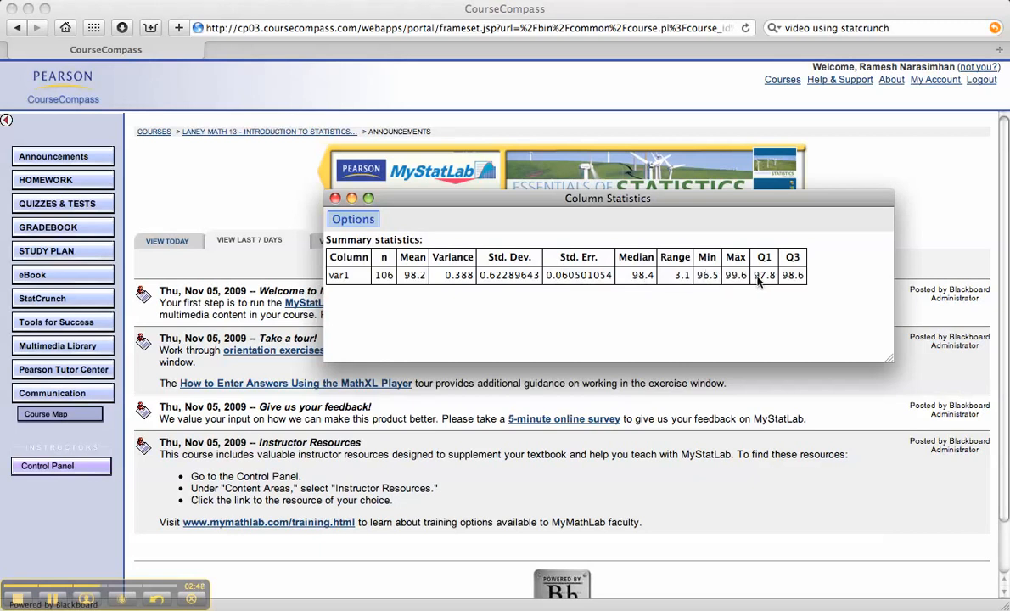
click(353, 221)
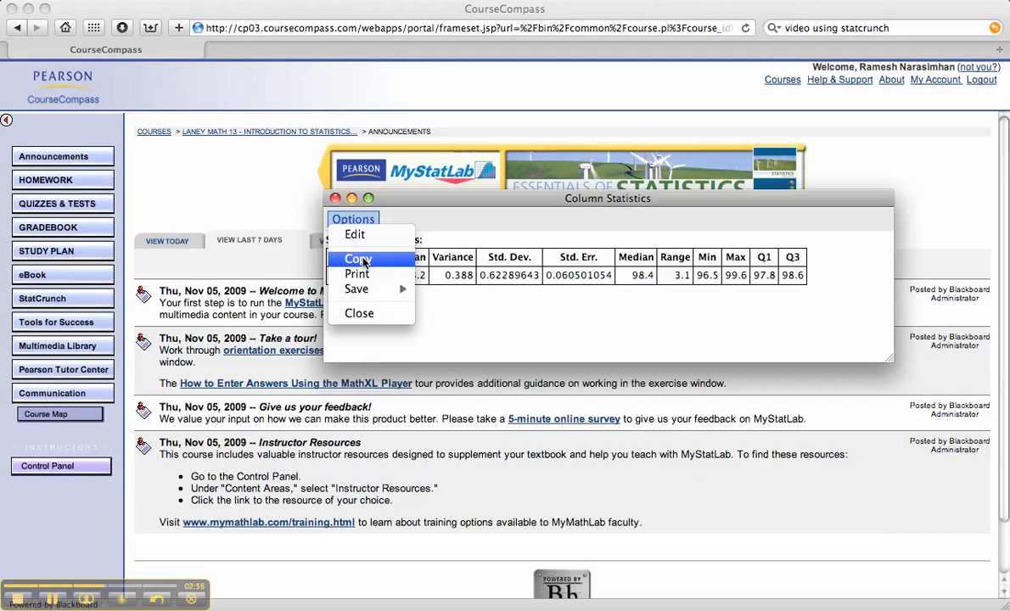
mouse_move(367, 293)
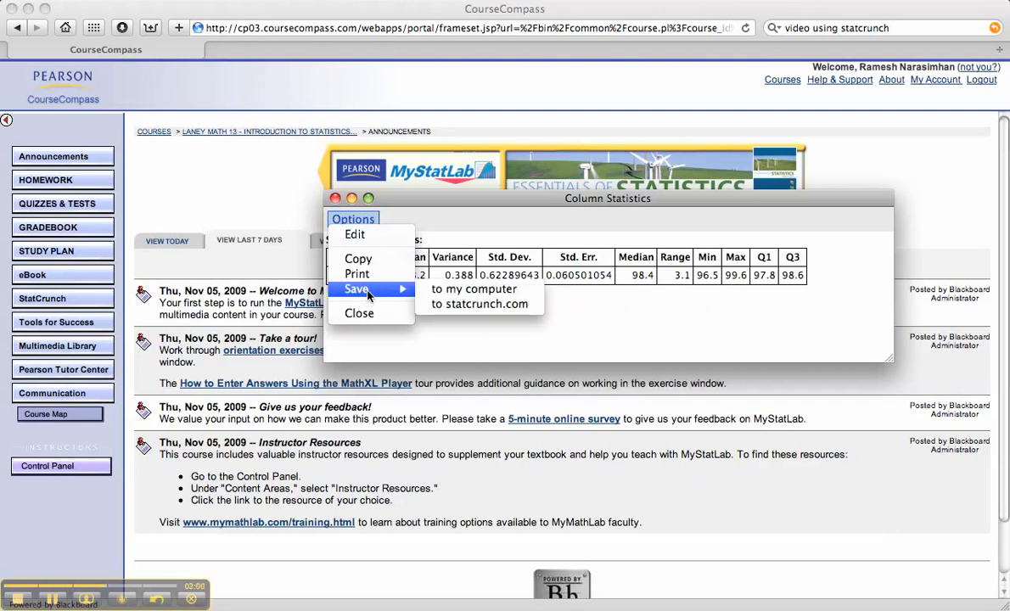
click(410, 203)
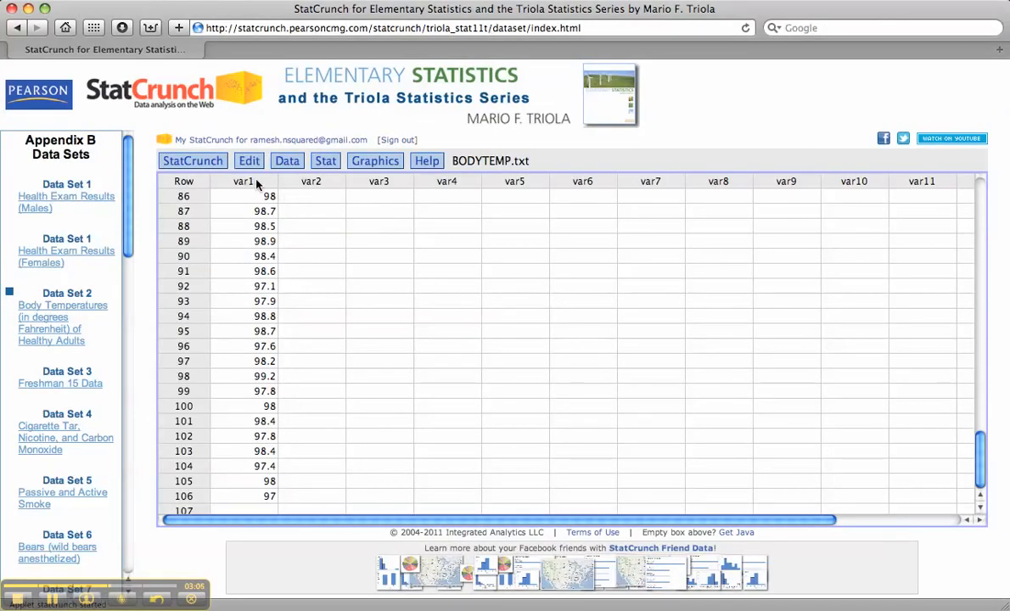
Create a stem-and-leaf plot of var1 with outlier trimming set to None.
click(381, 163)
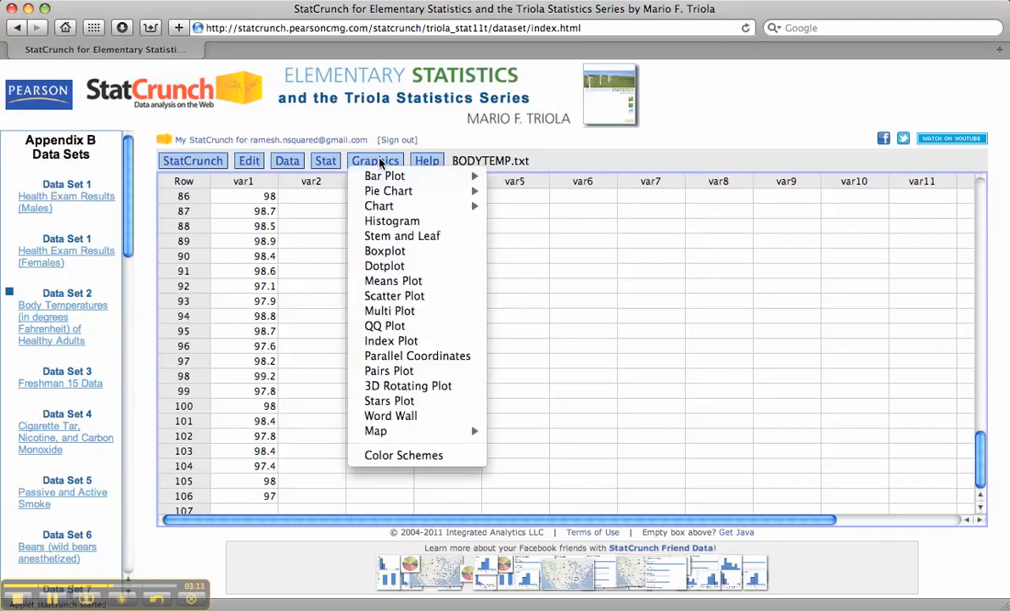
click(390, 236)
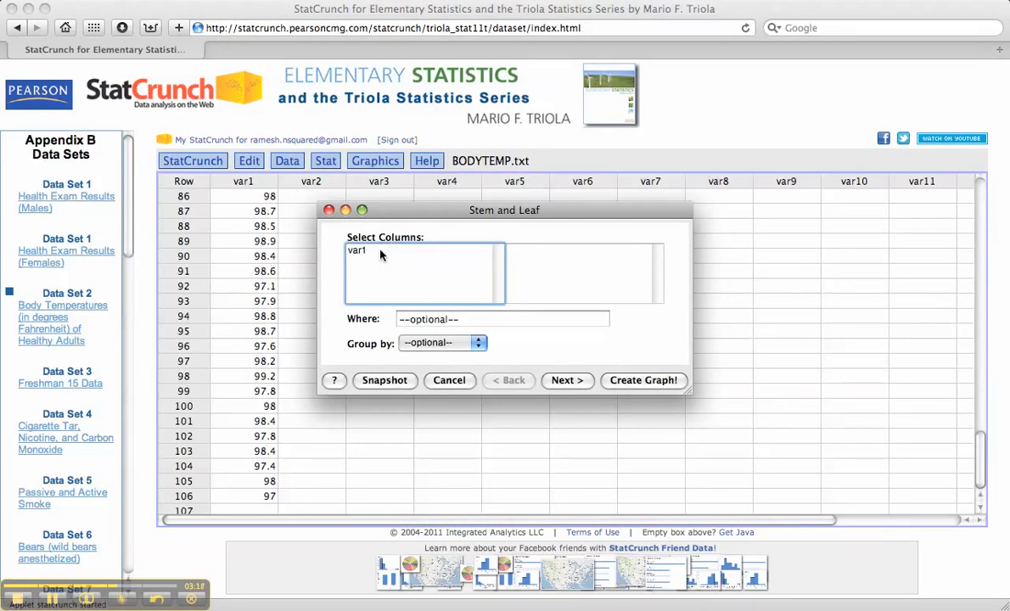
click(381, 252)
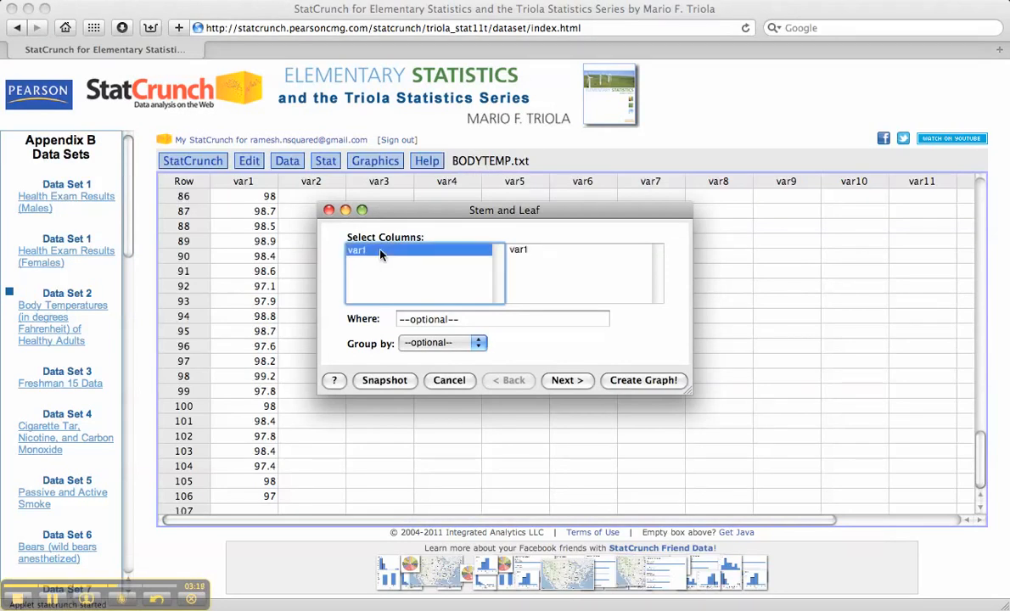
click(567, 381)
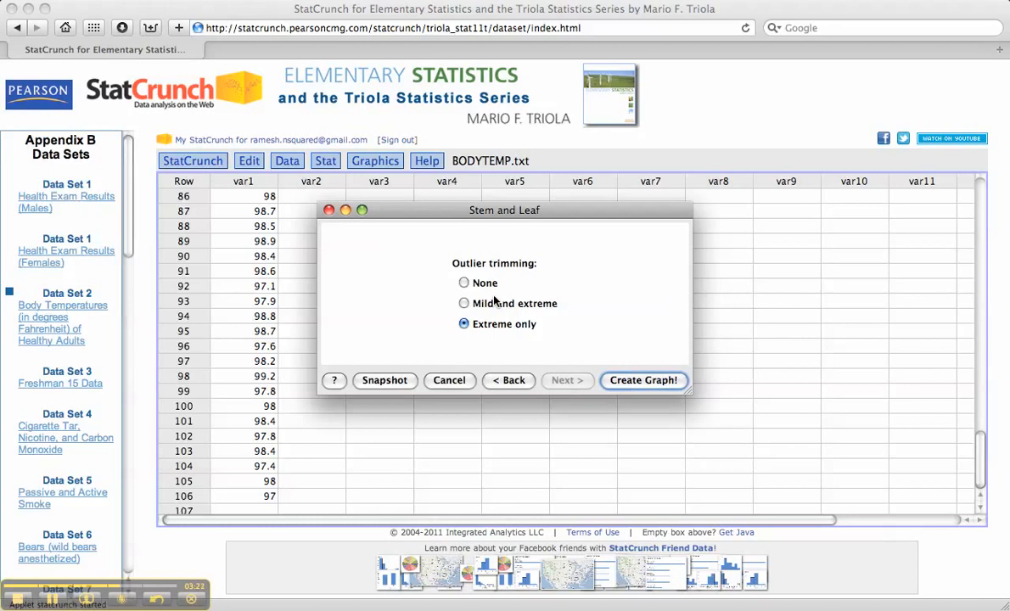
click(464, 283)
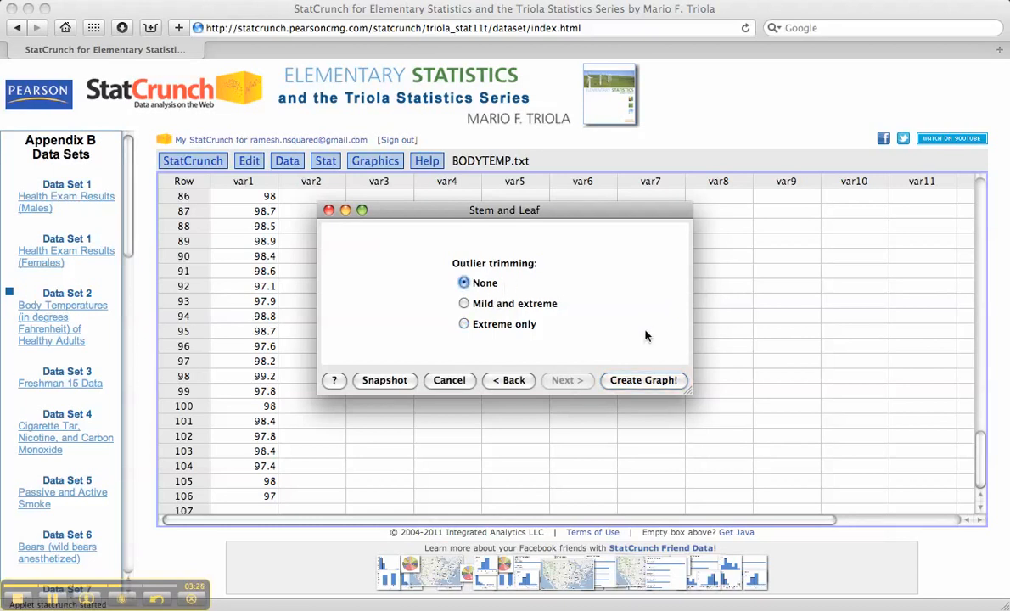
click(643, 381)
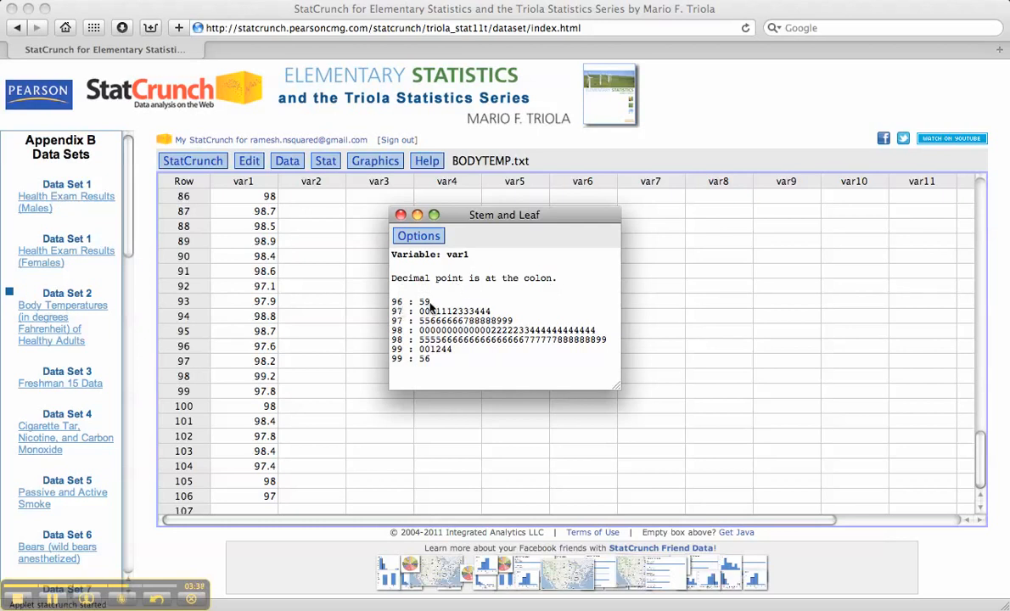
Check the stem-and-leaf plot's options and close the plot window.
click(409, 238)
click(409, 237)
click(400, 215)
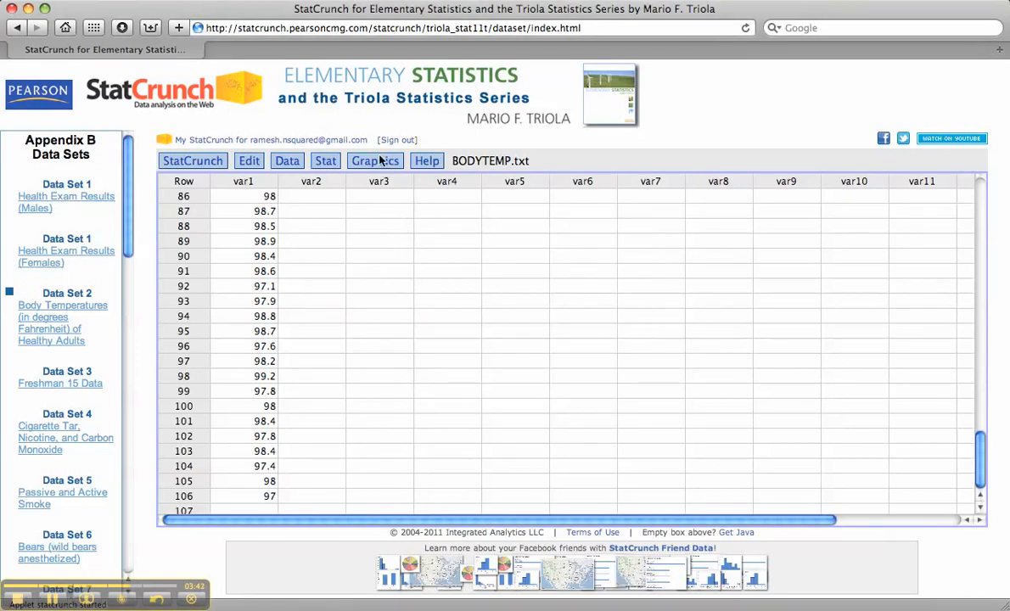
Set up a histogram of var1 with the type Frequency.
click(383, 160)
click(394, 221)
click(393, 240)
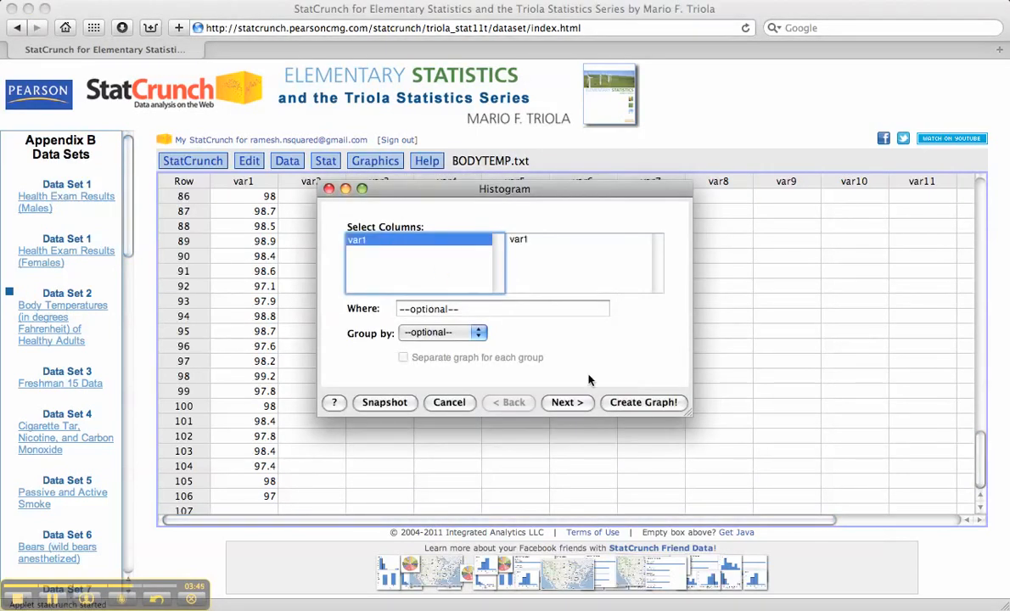
click(574, 406)
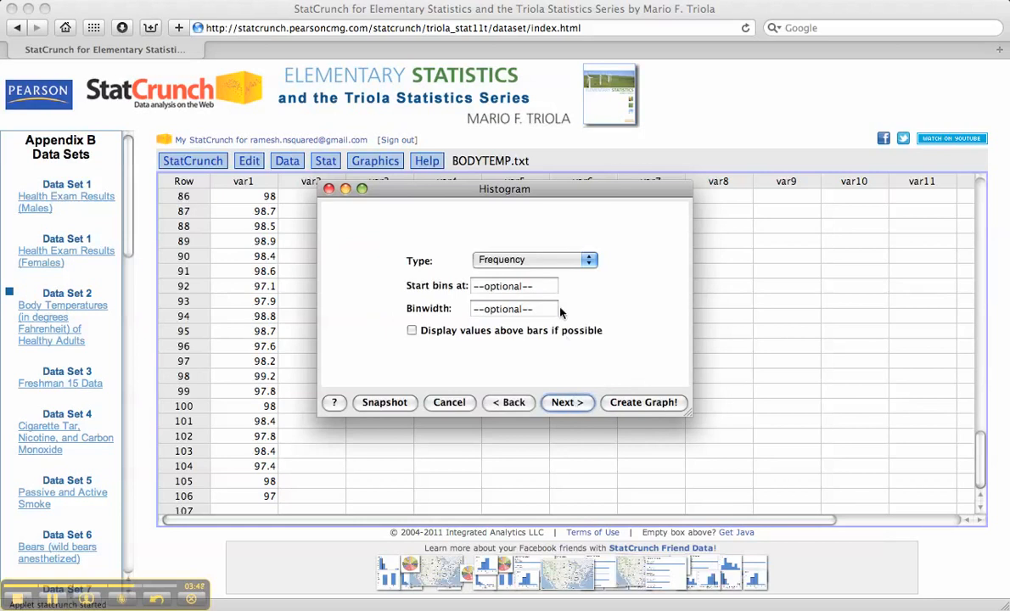
click(547, 263)
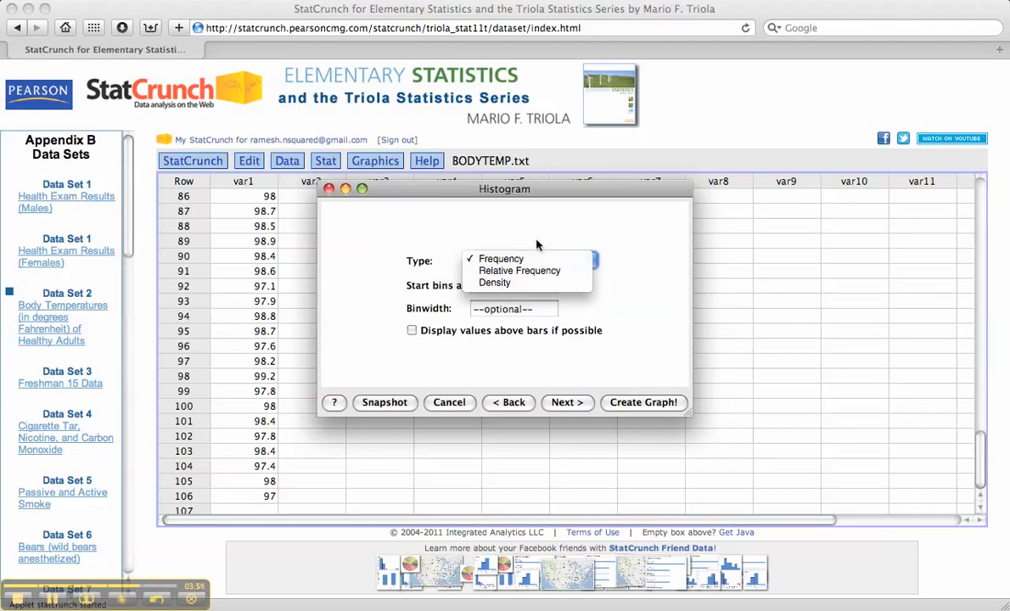
click(543, 260)
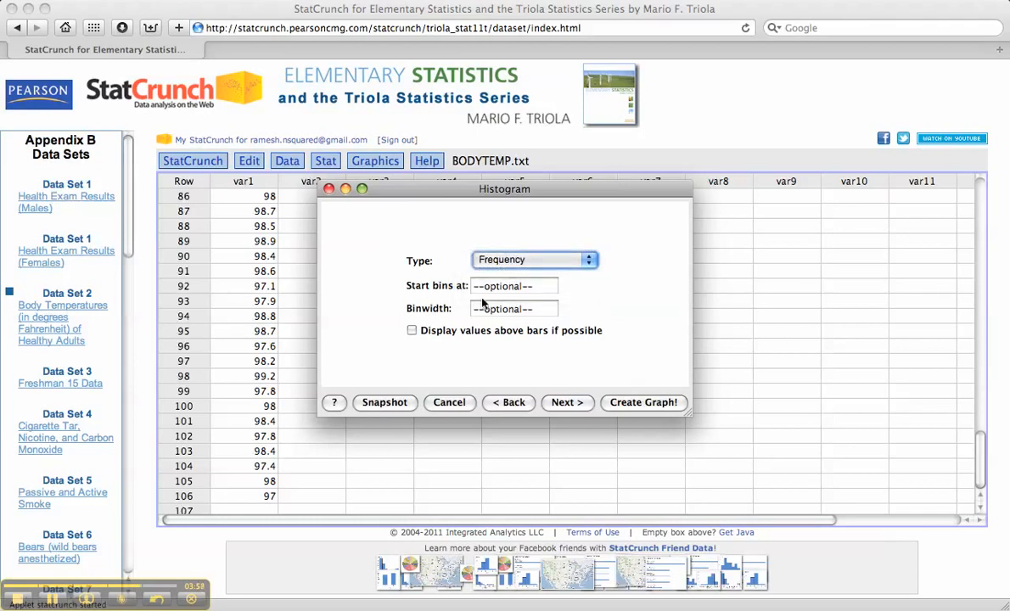
Create the histogram with bins starting at 96, a binwidth of .2 and values displayed above the bars, and close it after viewing.
click(539, 288)
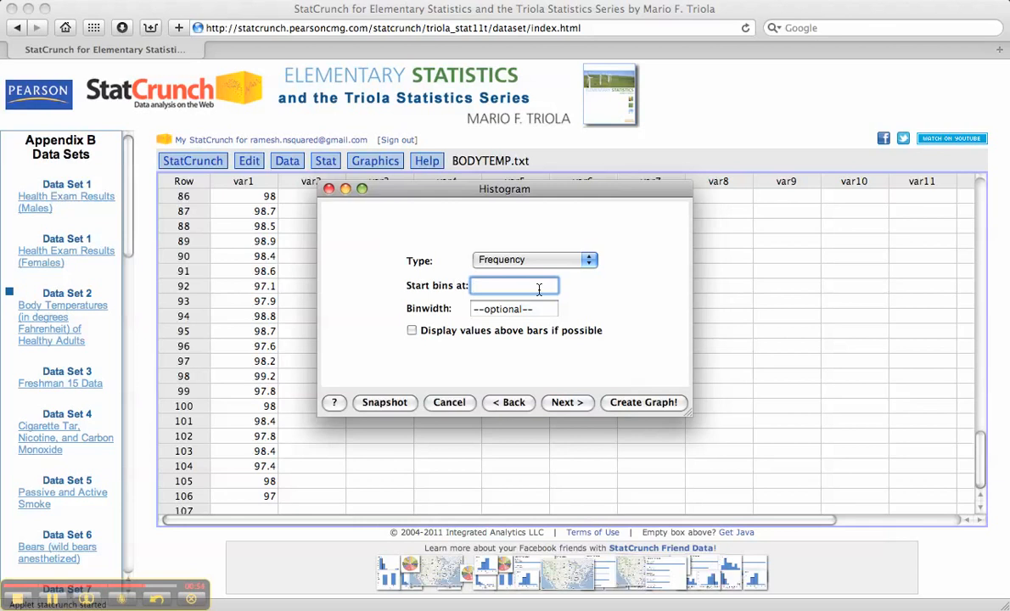
text(96)
click(518, 309)
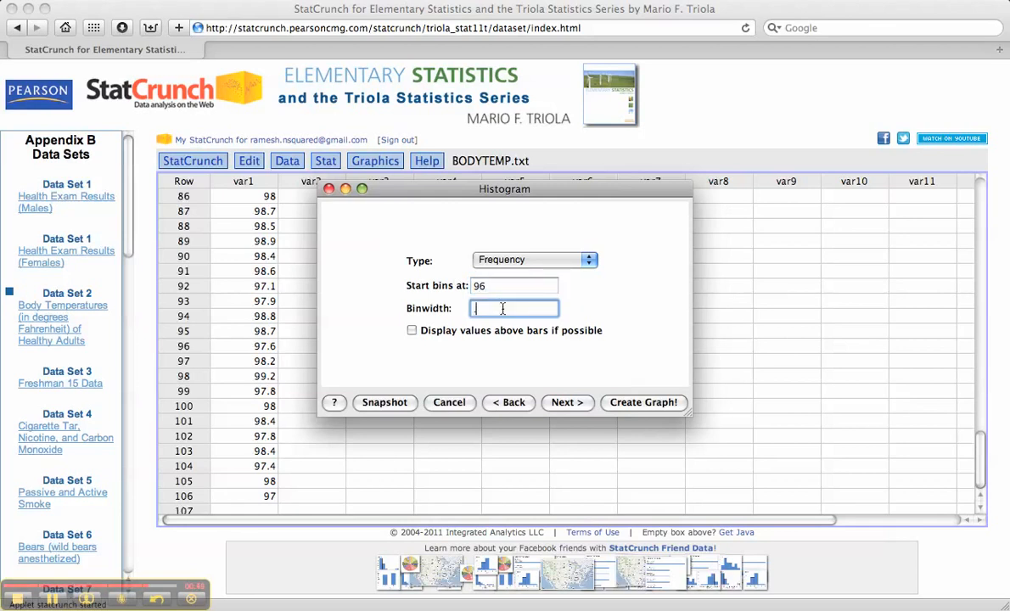
text(.2)
click(411, 331)
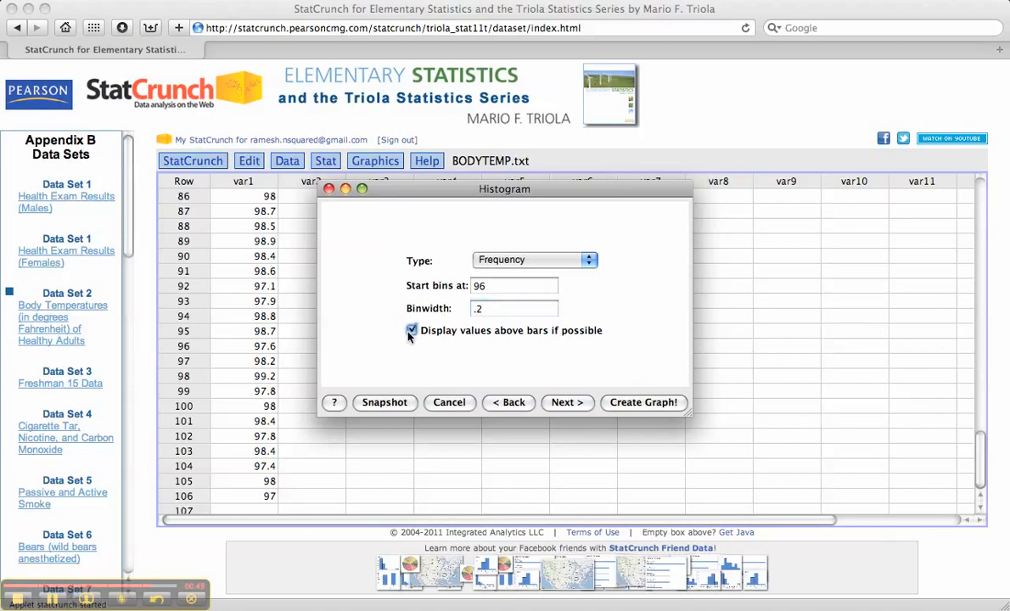
click(641, 402)
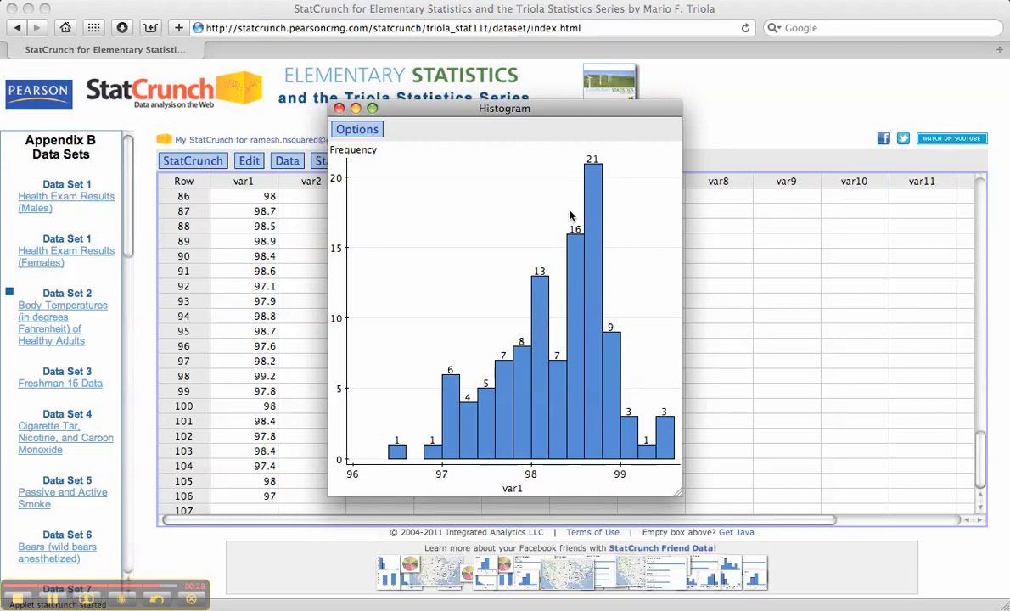
click(339, 109)
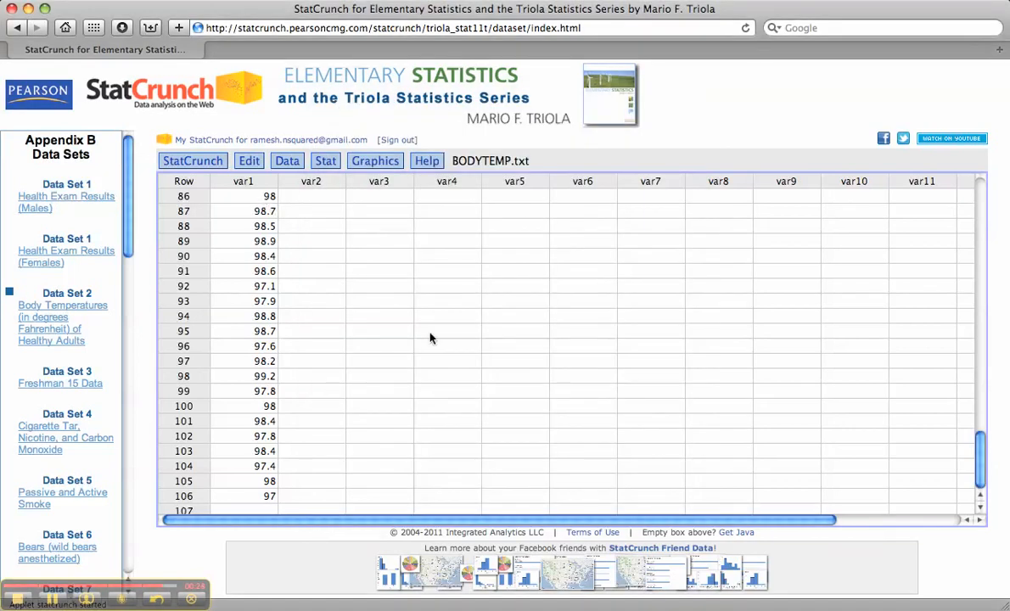
scroll(431, 339, up, 20)
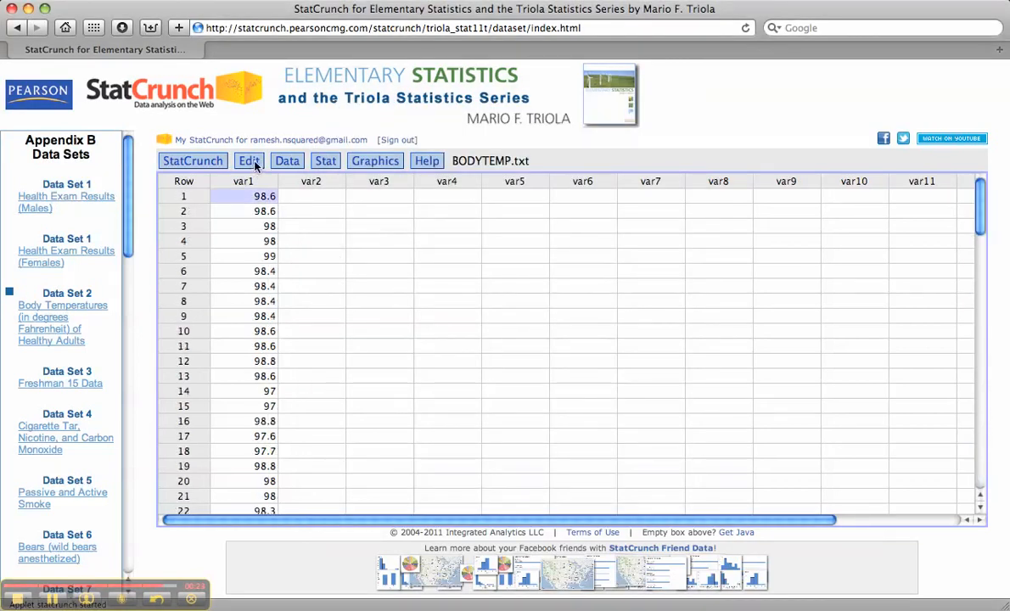